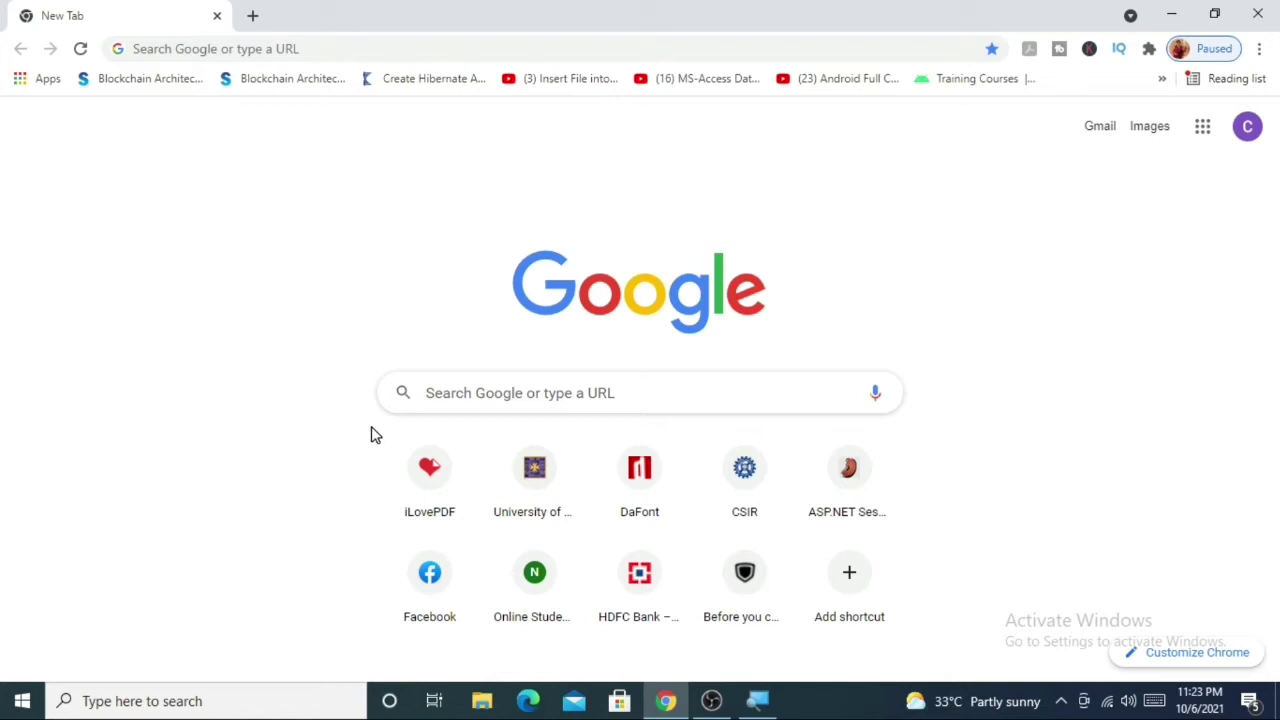
- Enter ilovepdf.com in the Google search box to load the iLovePDF home page
left_click(450, 393)
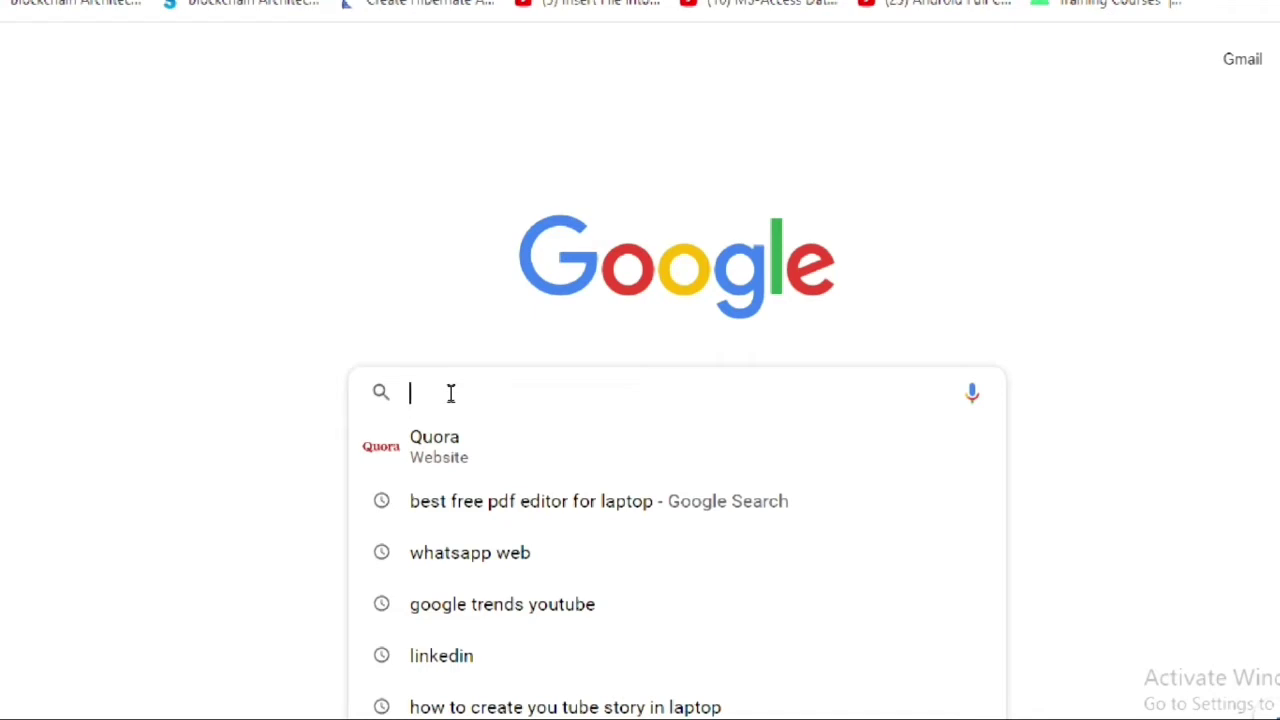
type("ilov")
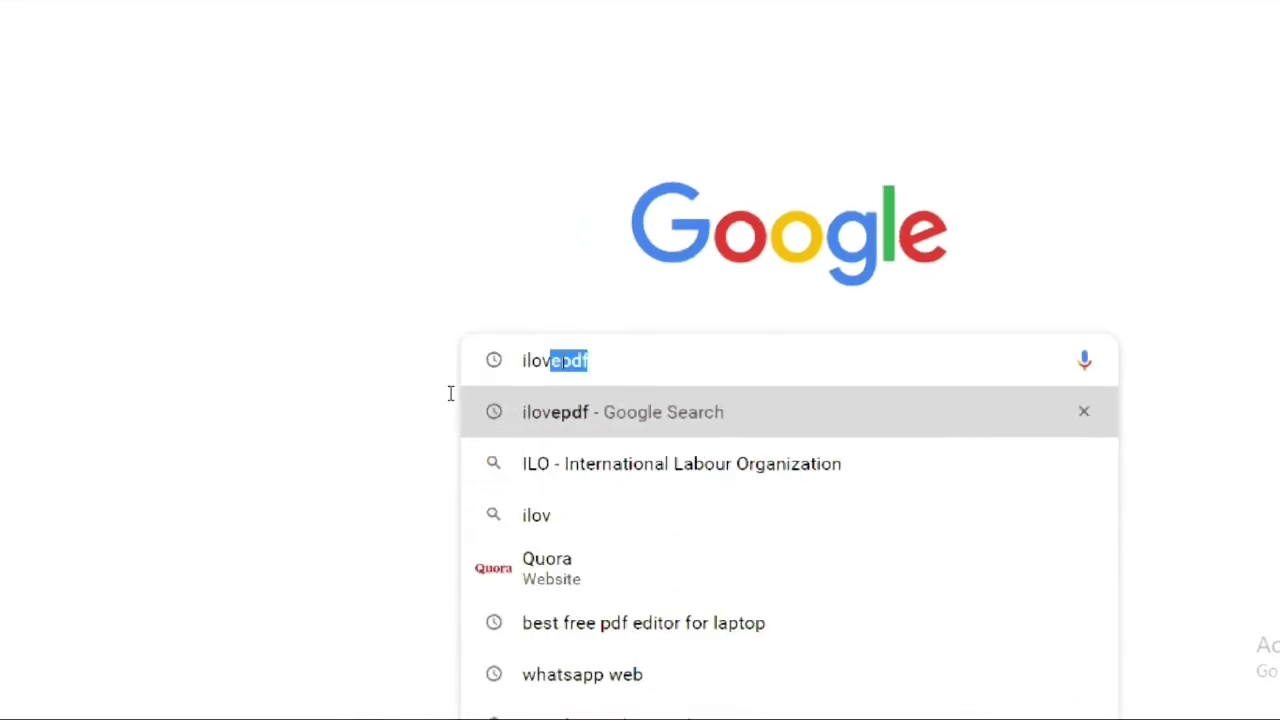
type("epdf.")
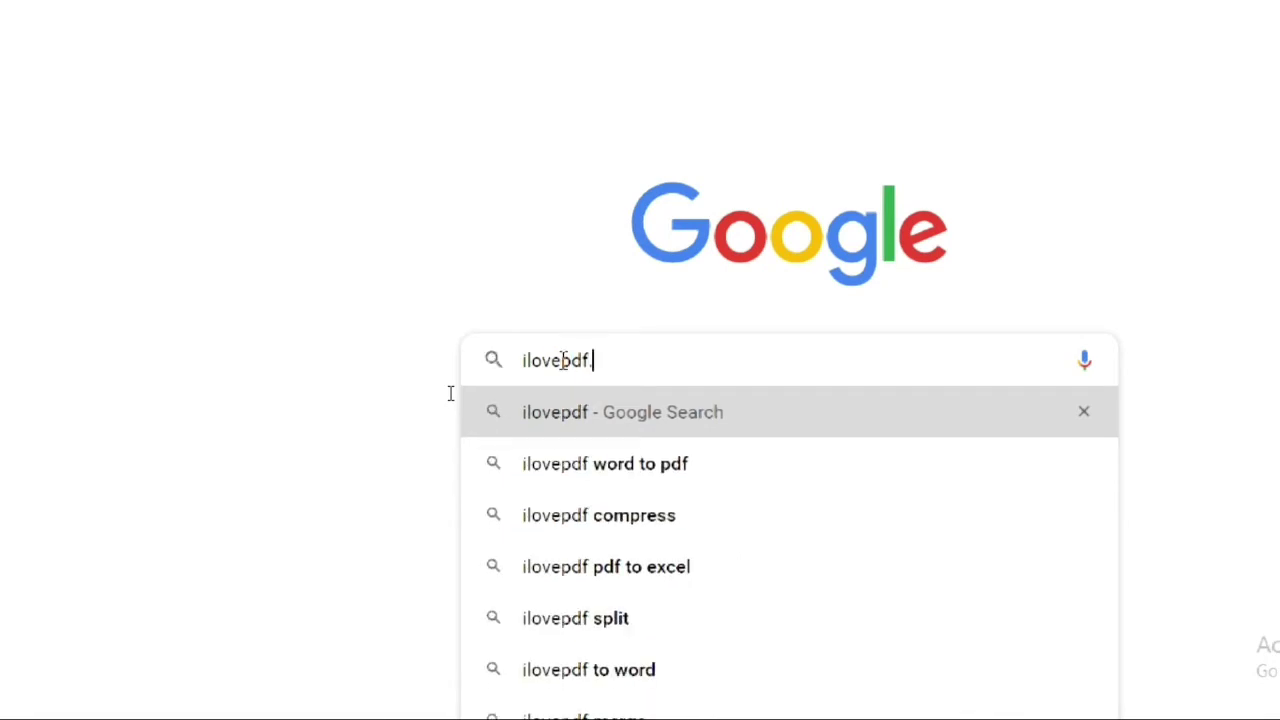
type("com")
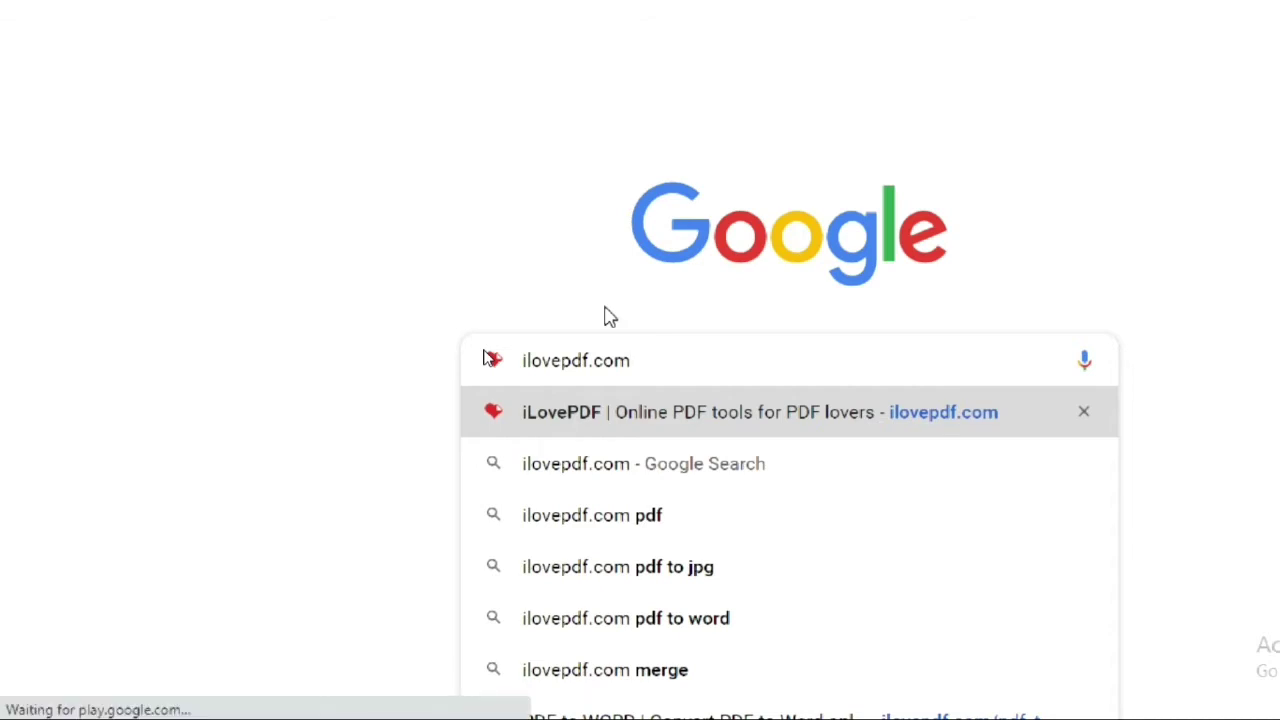
key("Return")
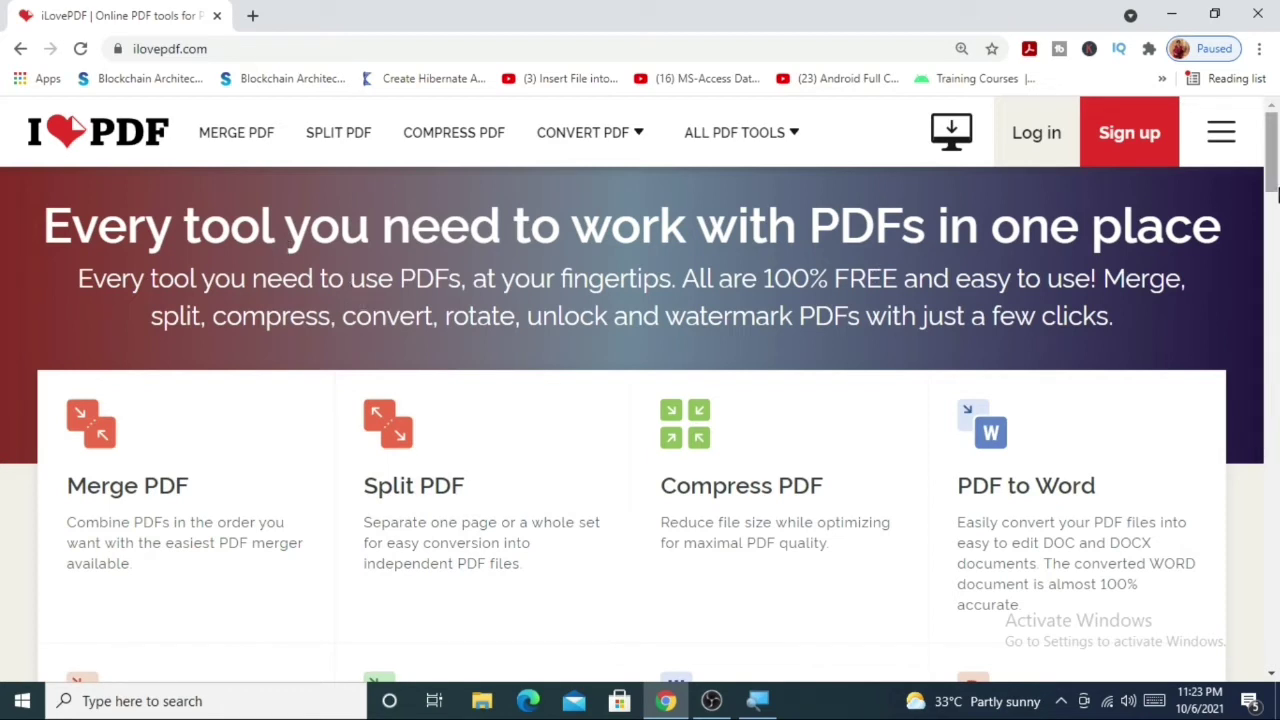
- Scroll the iLovePDF home page and choose the JPG to PDF tool
left_click_drag(1272, 168, 1269, 263)
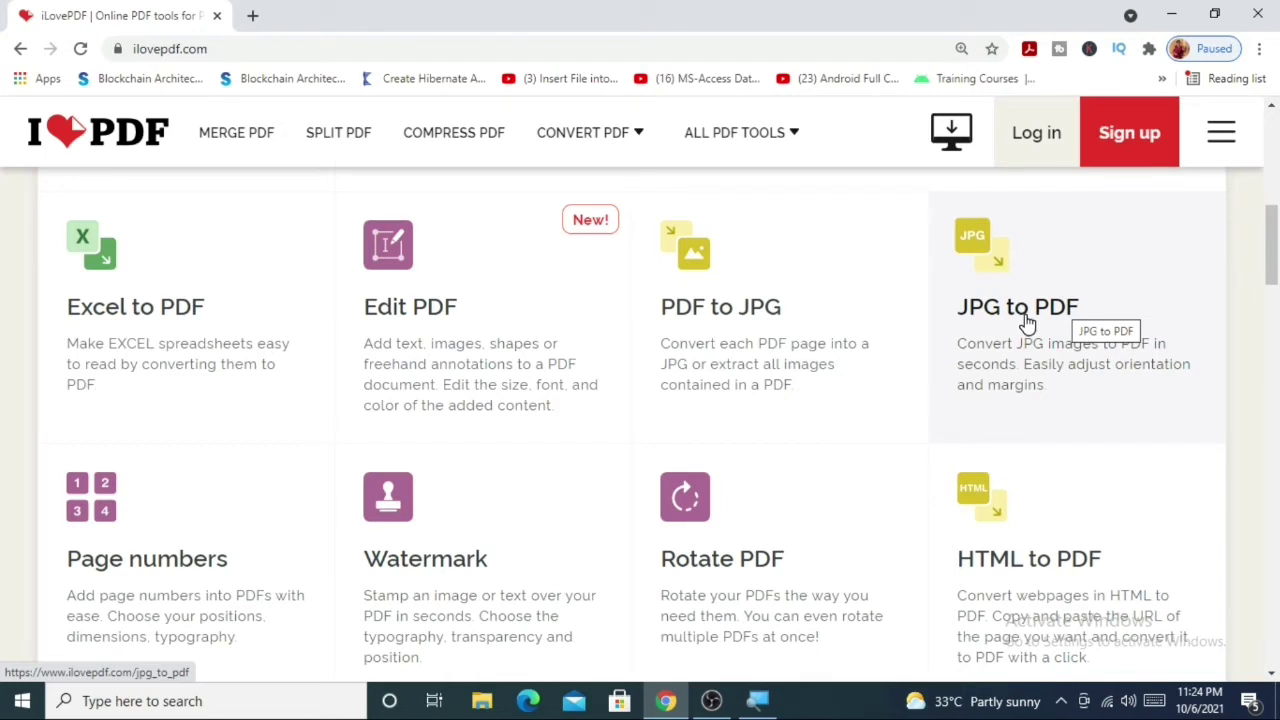
left_click(1030, 316)
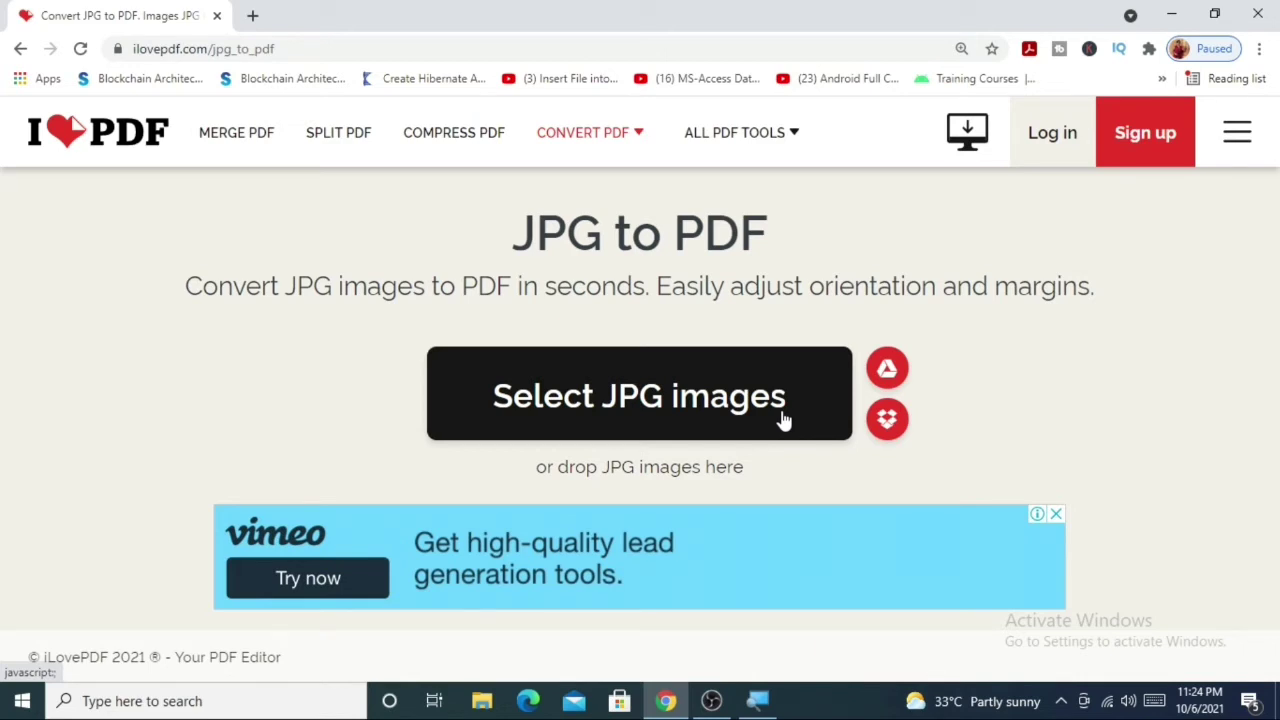
- Upload Check.jpg from the Pictures folder through Select JPG images
left_click(784, 420)
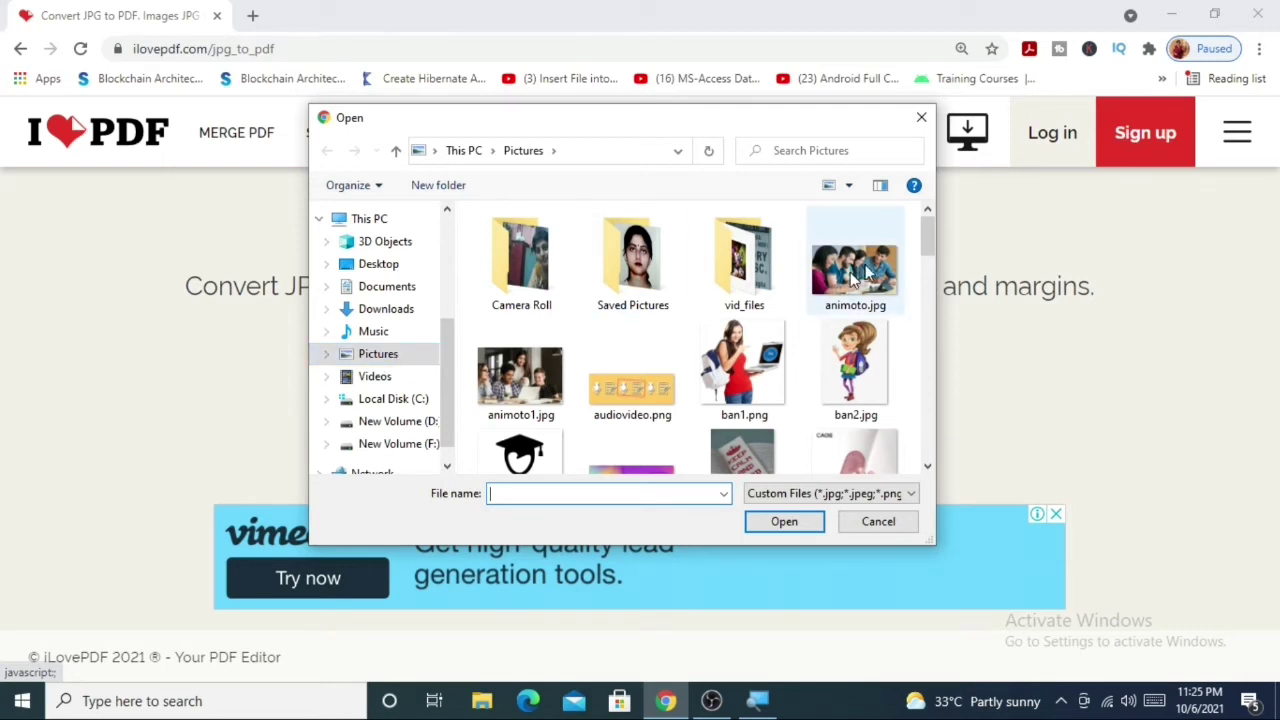
left_click_drag(931, 233, 928, 253)
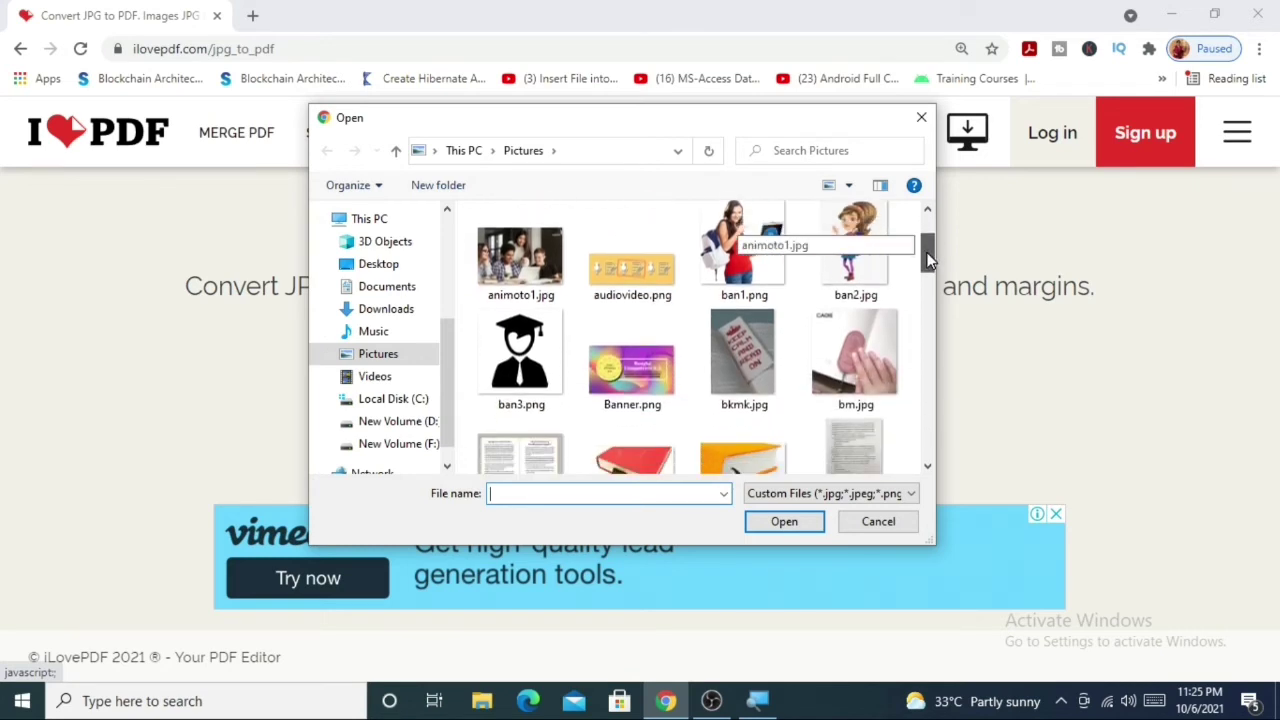
left_click_drag(927, 258, 924, 276)
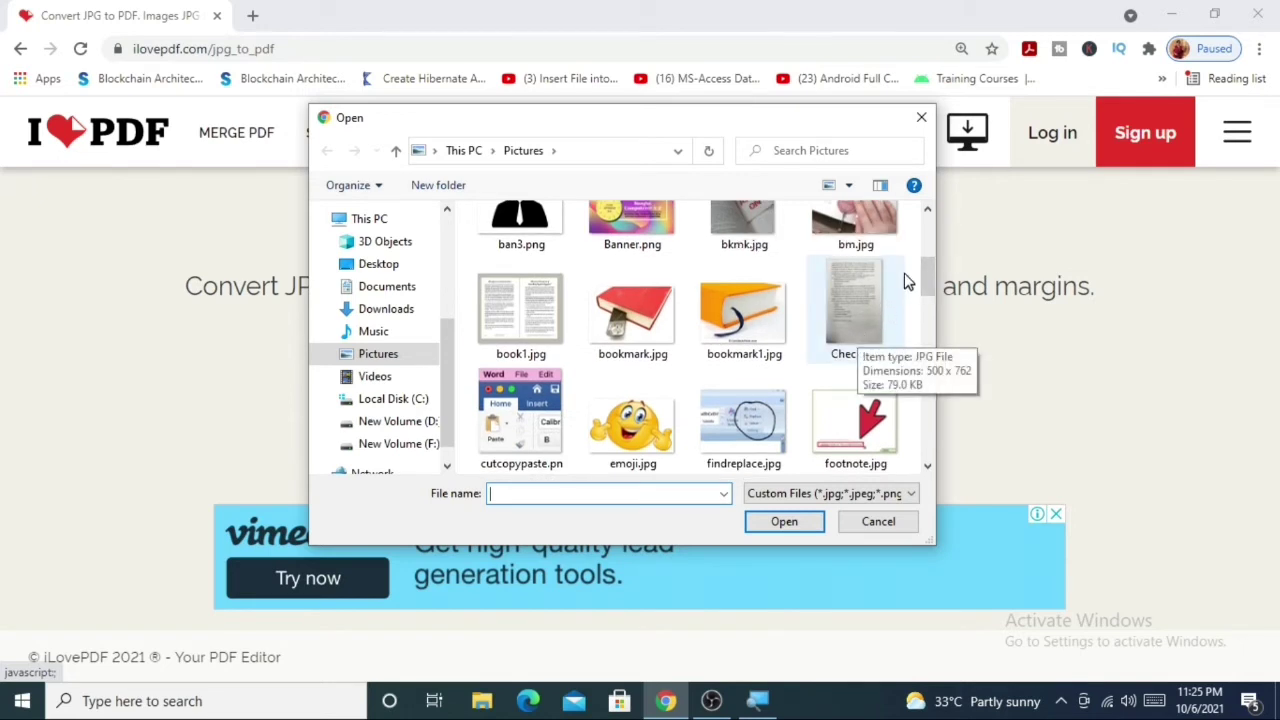
left_click(858, 313)
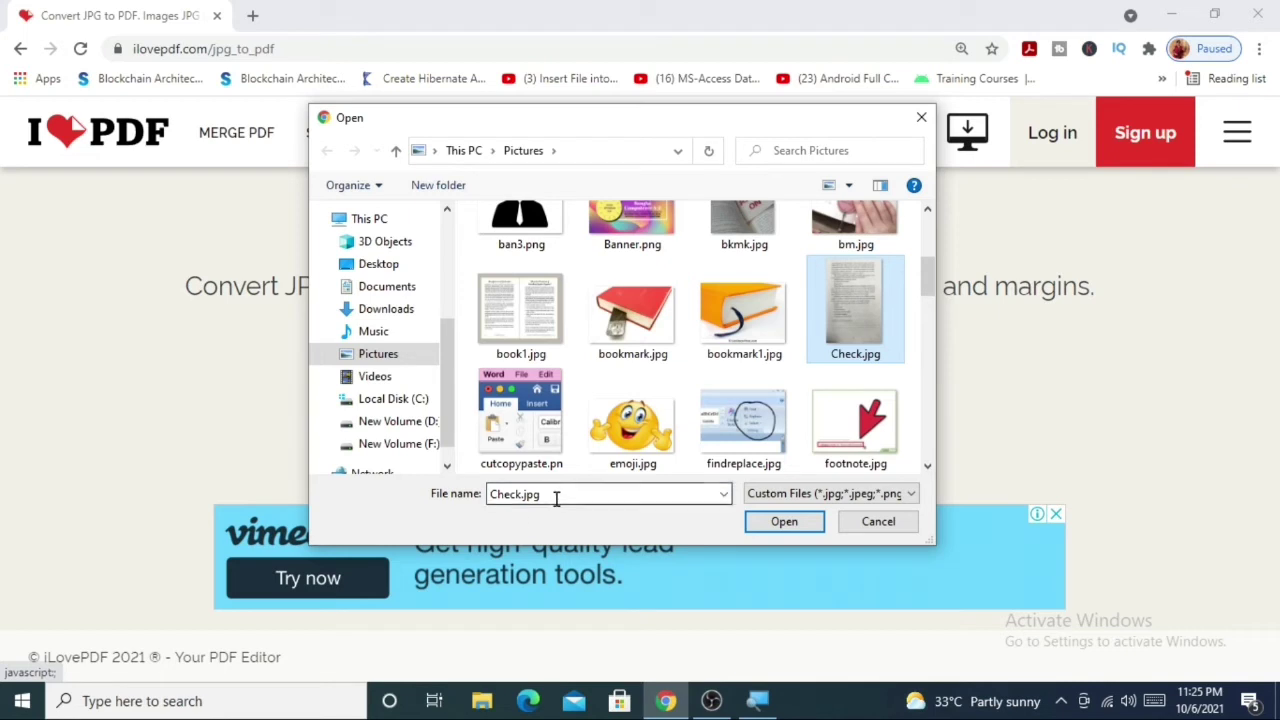
left_click(785, 522)
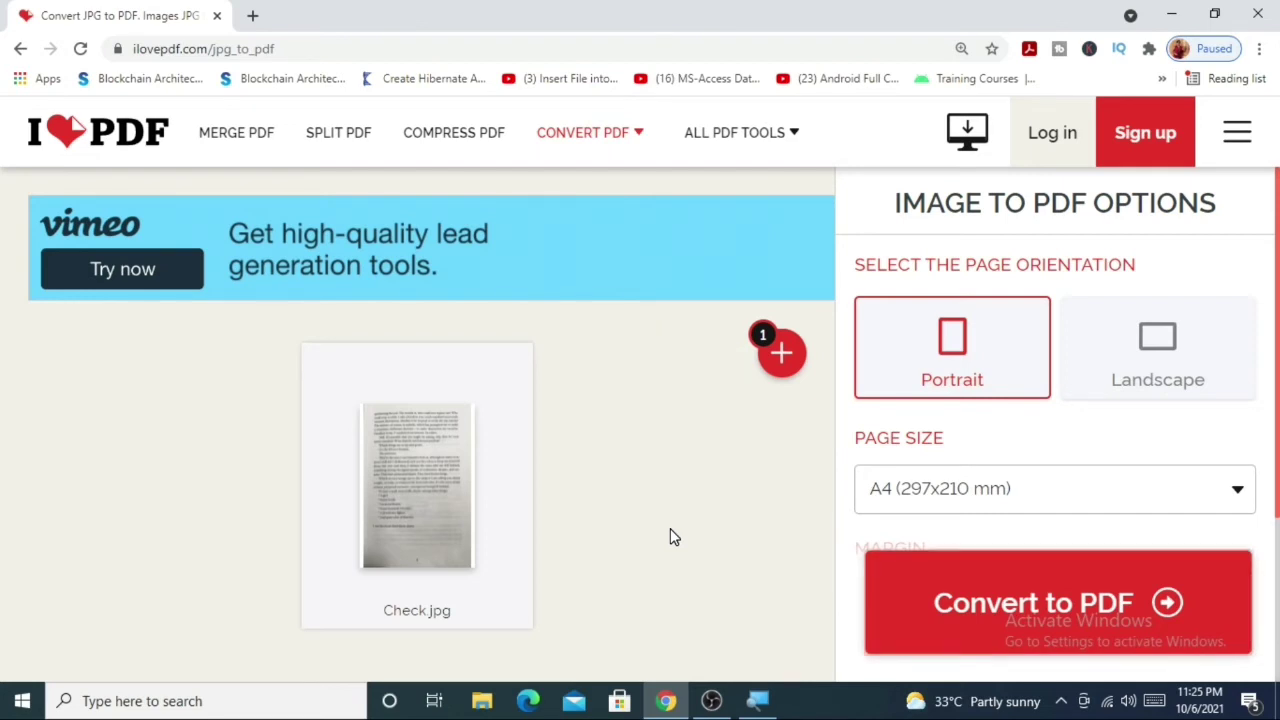
- Convert Check.jpg to a Portrait, A4 PDF and let Check.pdf download
mouse_move(490, 376)
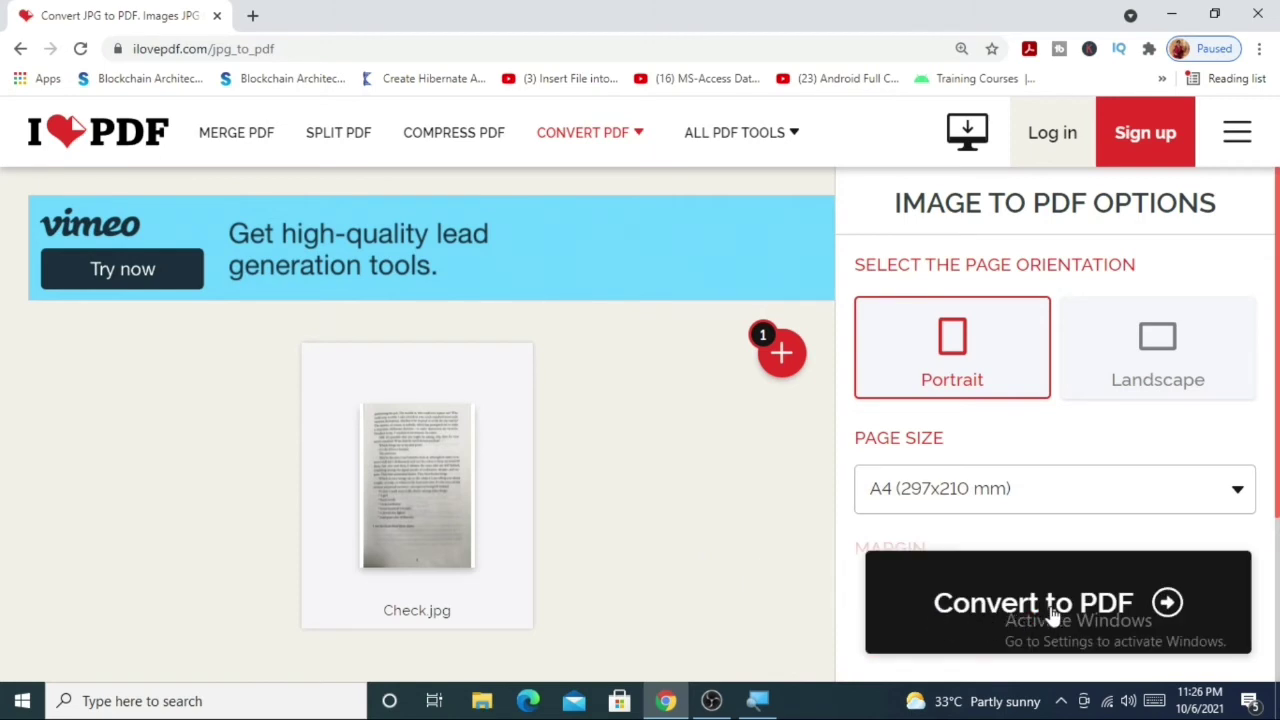
left_click(950, 615)
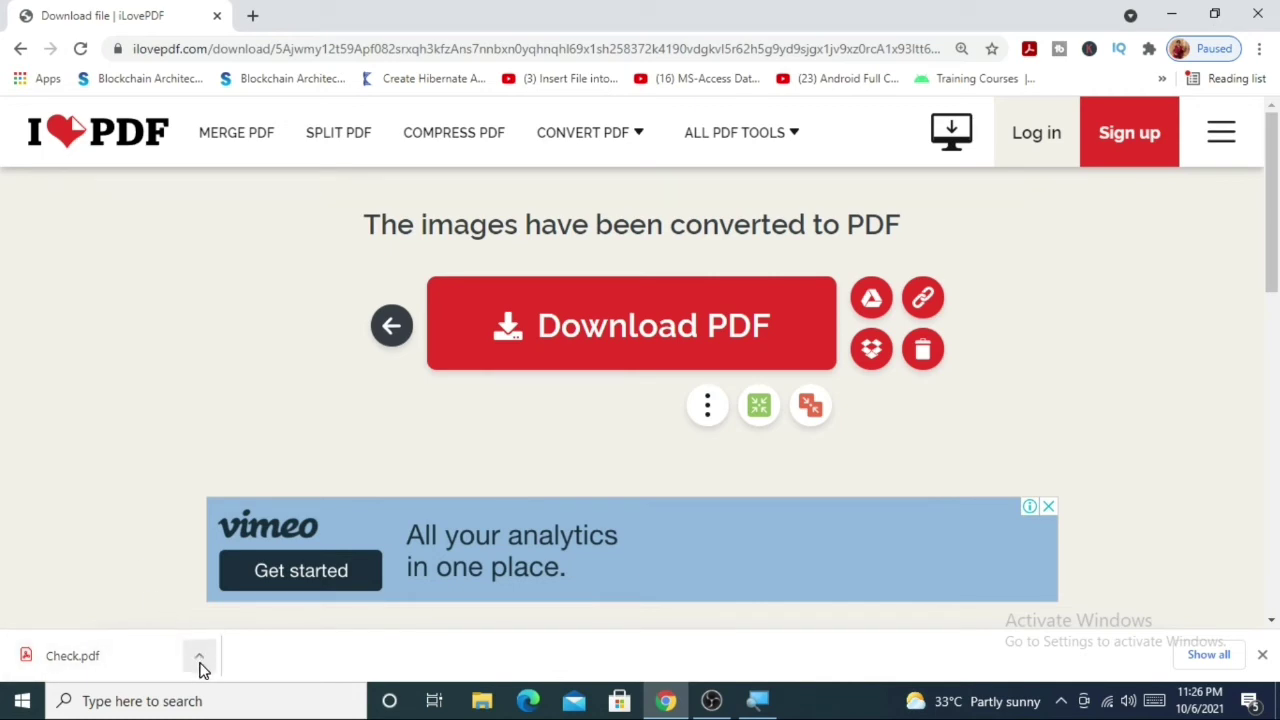
- Reveal the downloaded Check.pdf in the Downloads folder using Show in folder
left_click(199, 658)
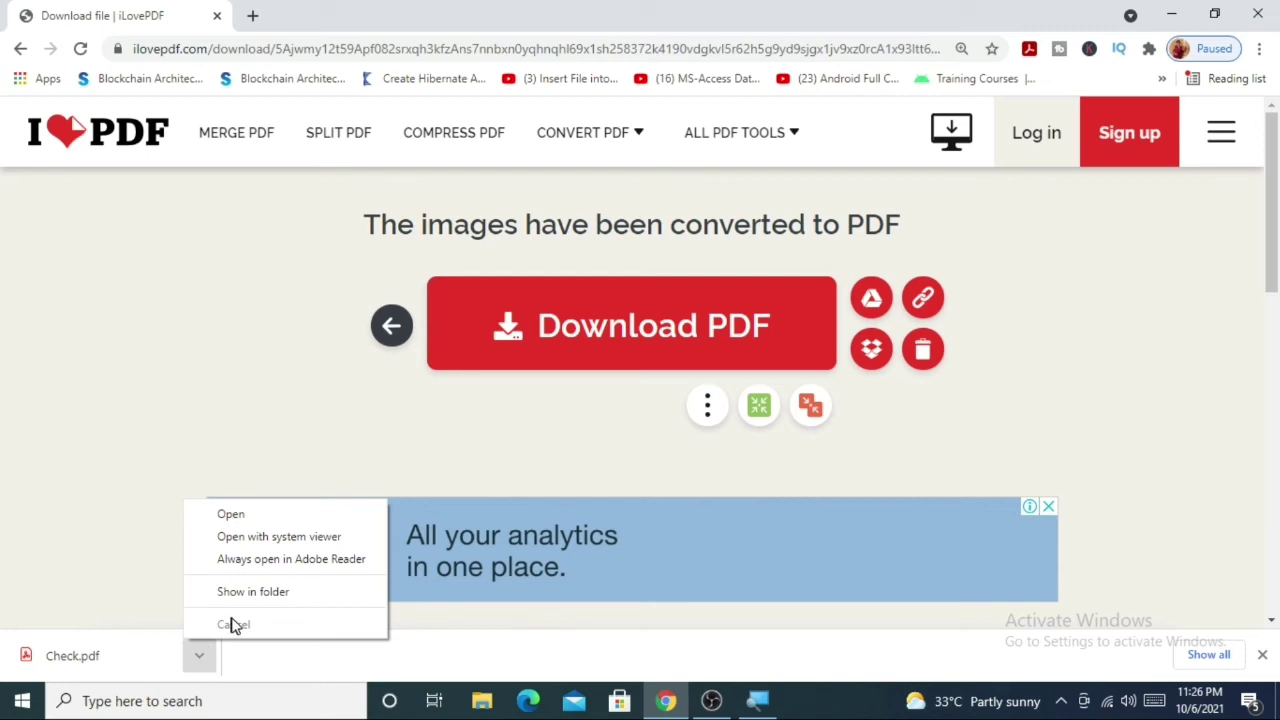
left_click(310, 595)
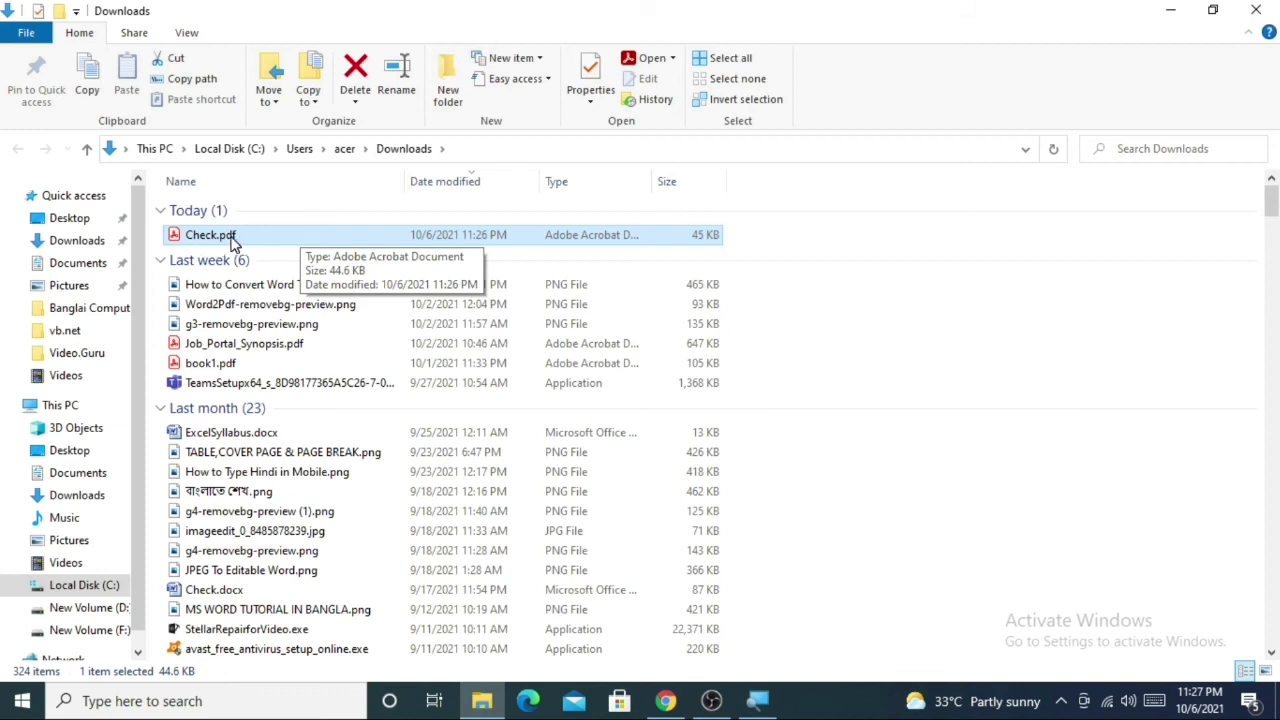
- Open Check.pdf from Downloads, cancelling the accidental rename so its name stays Check.pdf
double_click(231, 239)
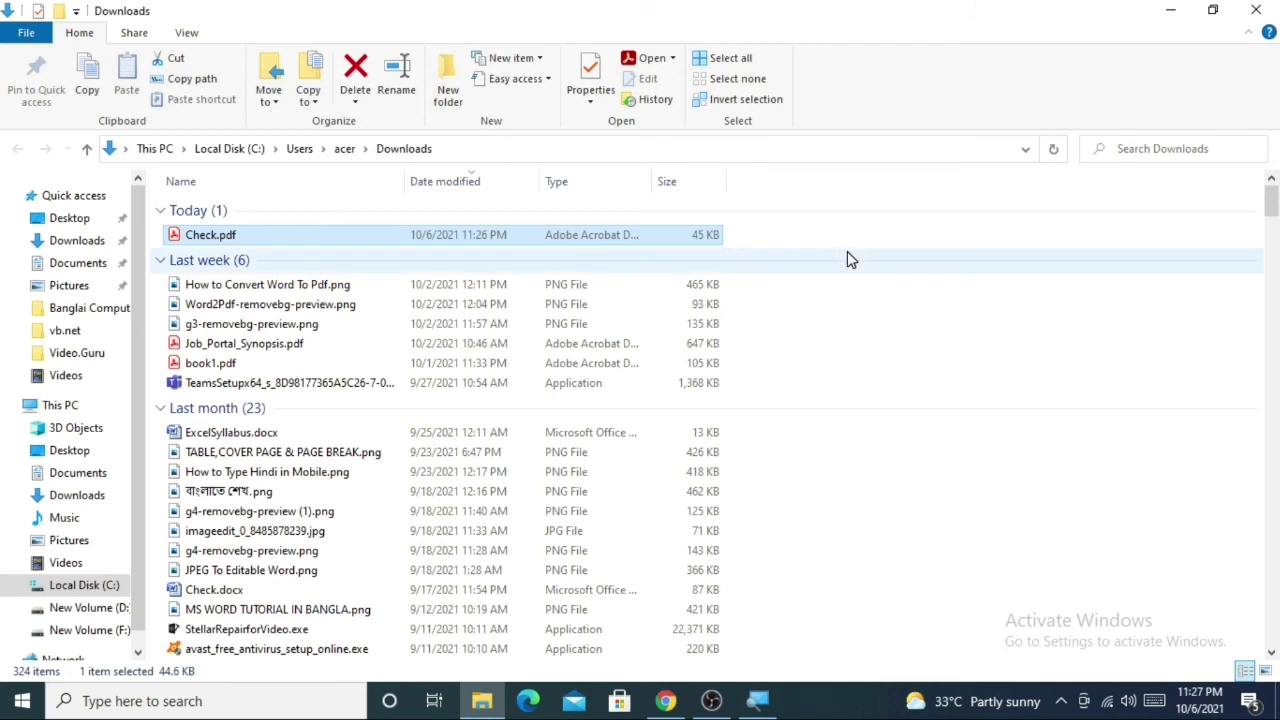
left_click(228, 236)
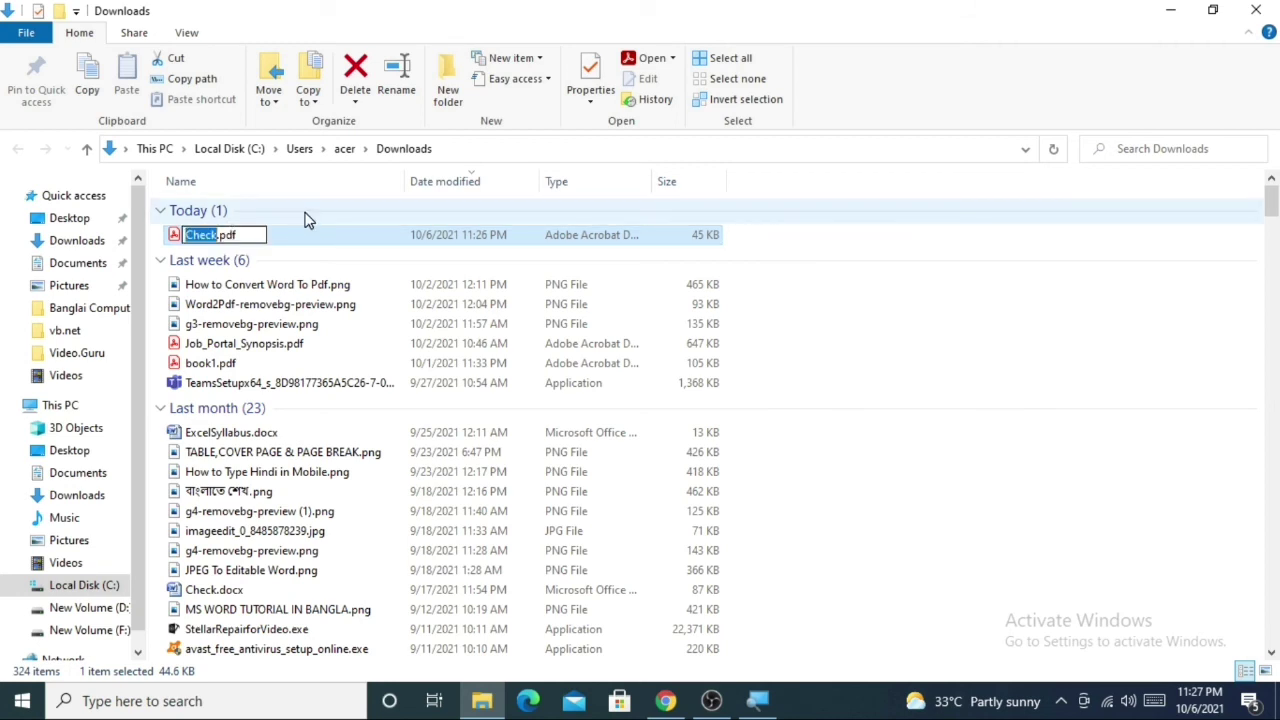
key("Return")
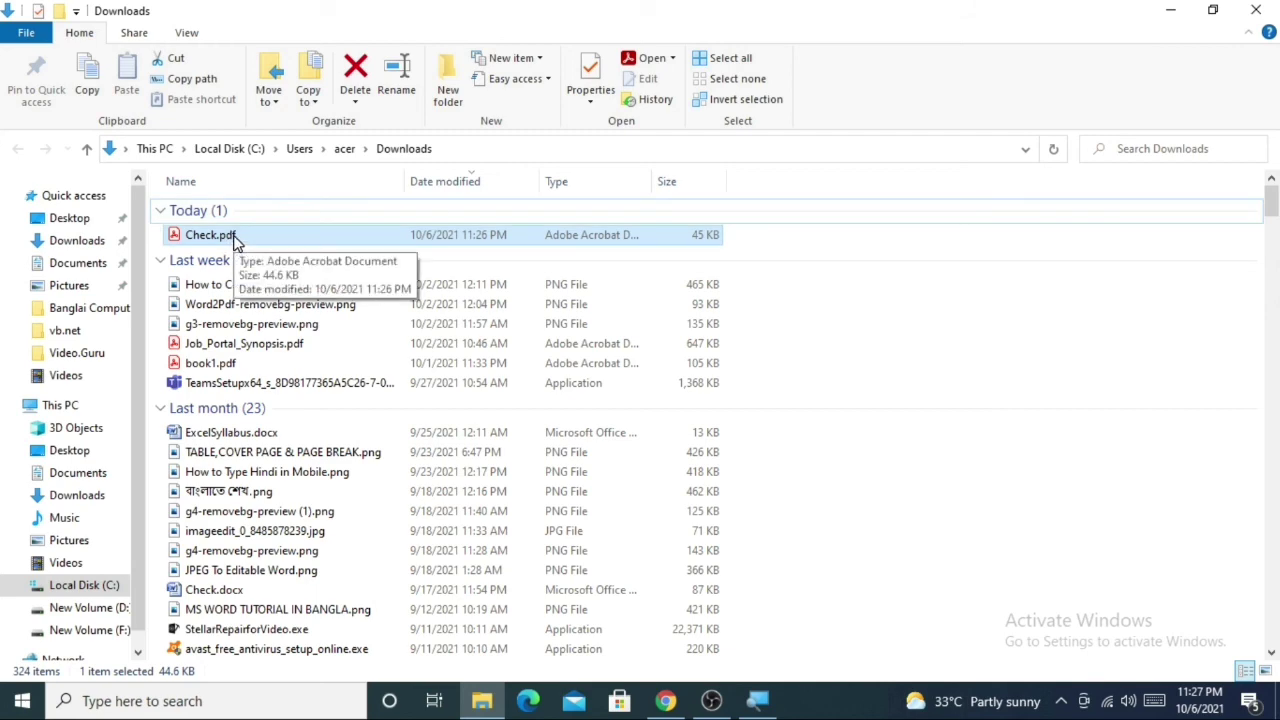
left_click(236, 240)
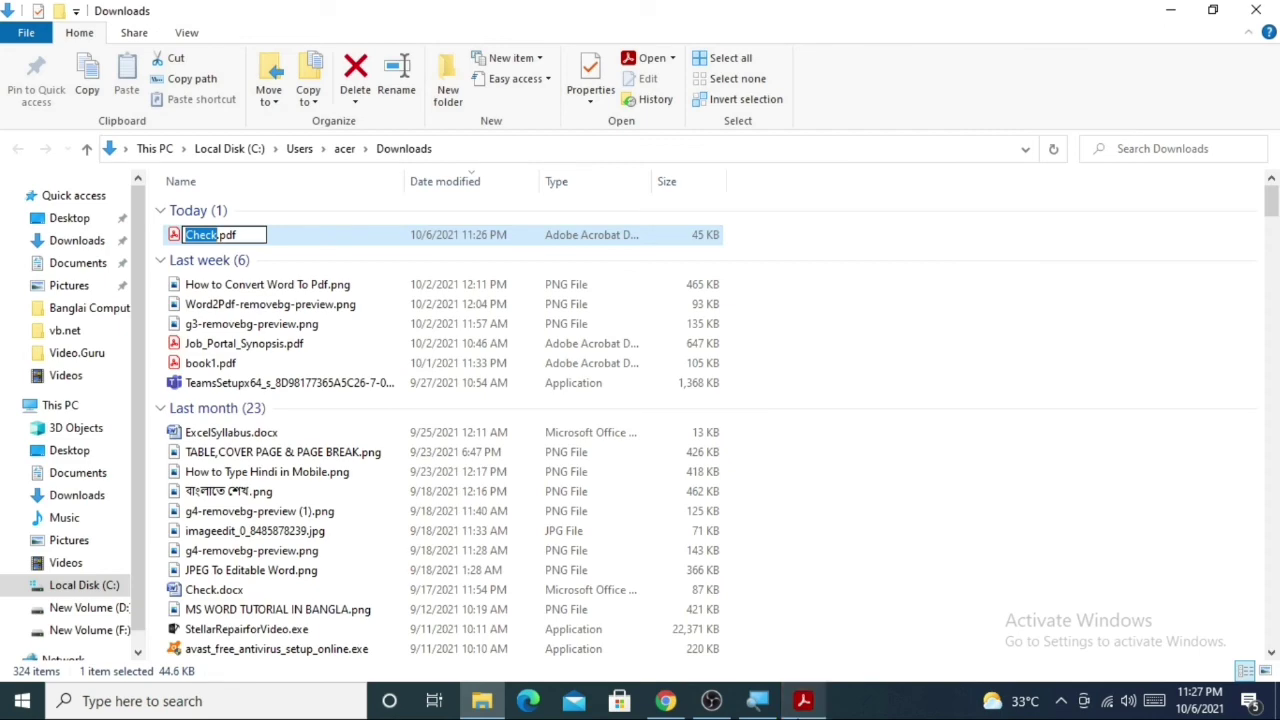
- Bring Check.pdf forward in Acrobat Reader, scroll through the scanned page, then return to the top
left_click(803, 700)
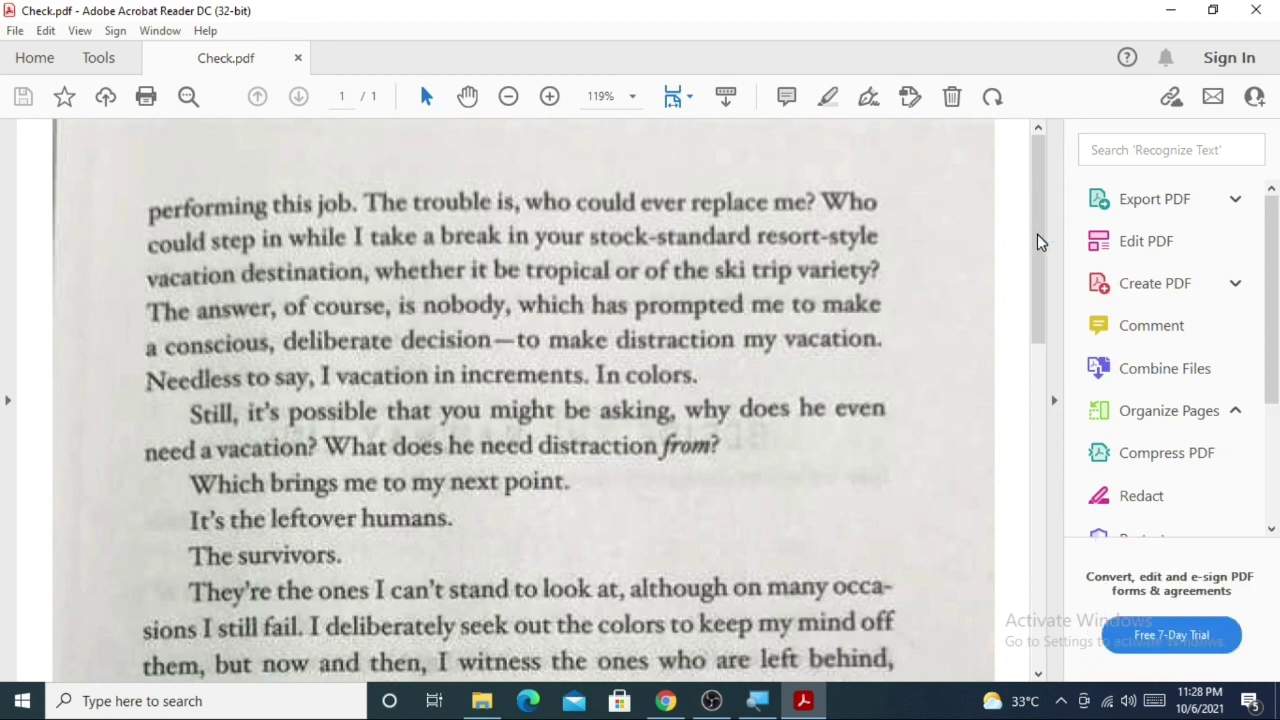
scroll(1036, 245, "down", 4)
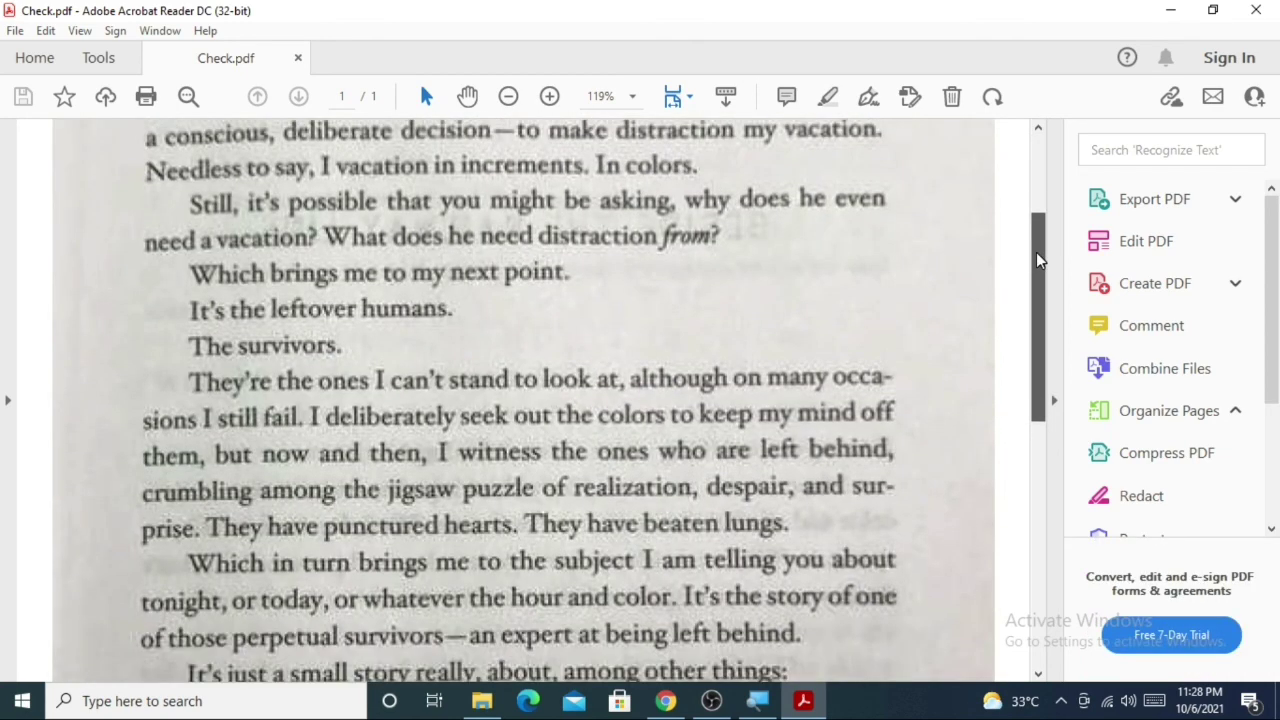
scroll(1036, 252, "down", 3)
scroll(1048, 345, "down", 5)
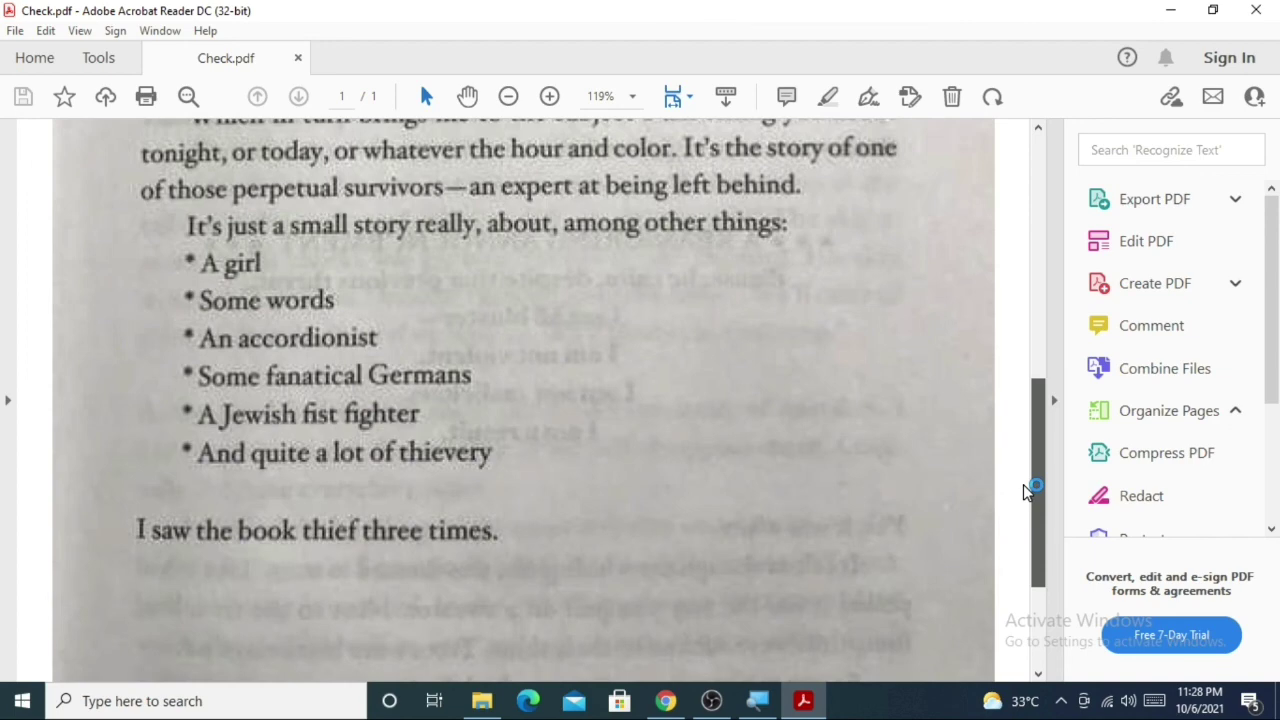
scroll(1024, 490, "down", 4)
scroll(1030, 470, "up", 2)
left_click_drag(1030, 462, 1036, 128)
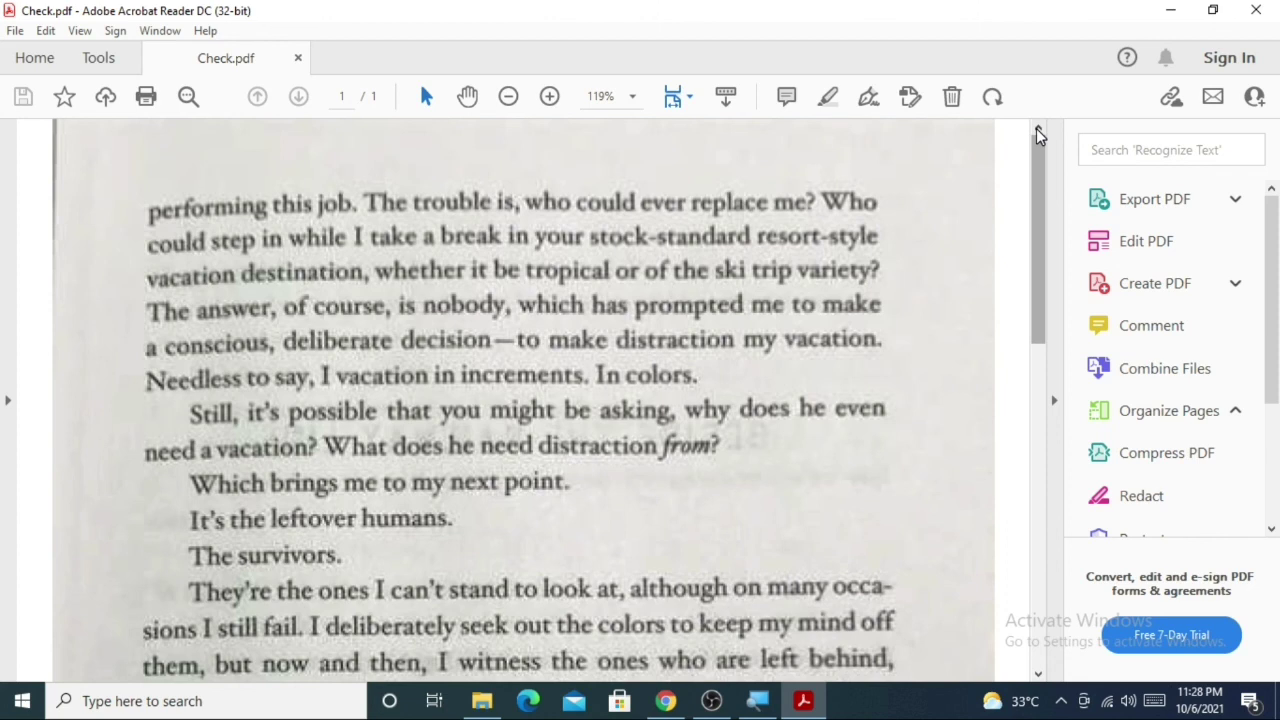